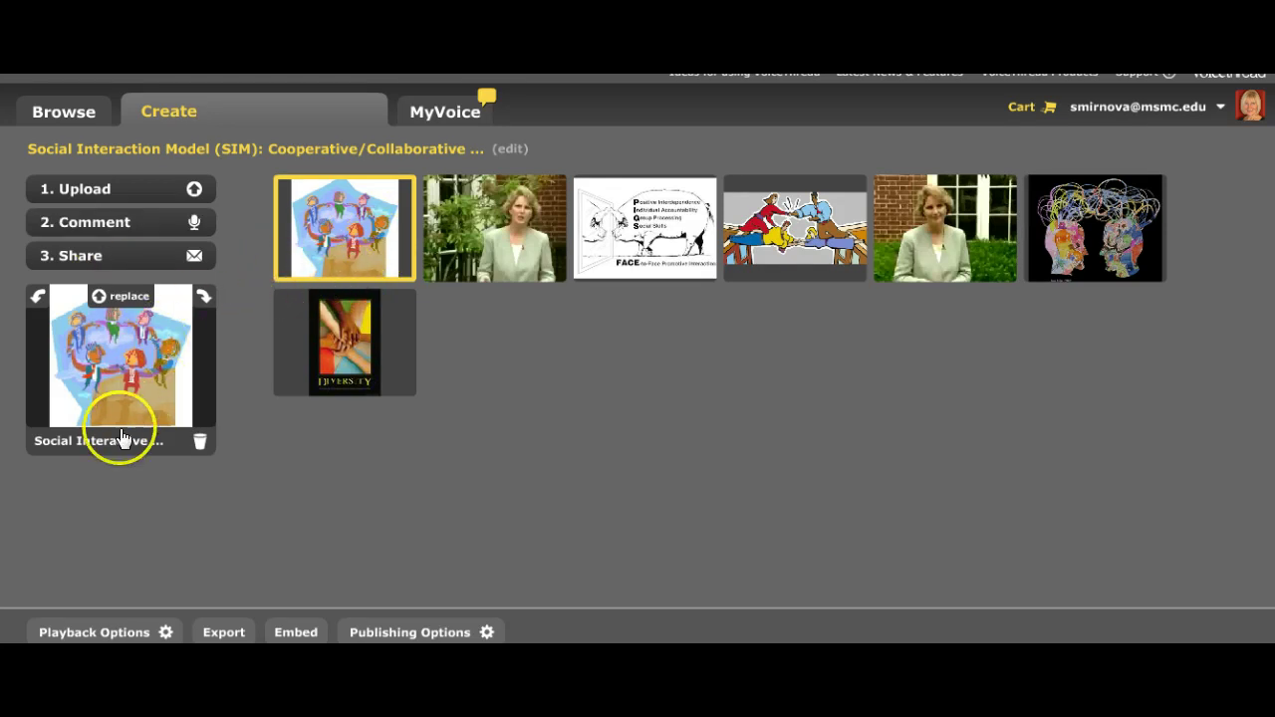
- Review the page title and link of the first page, the circle-of-people image, and save the settings
click(55, 445)
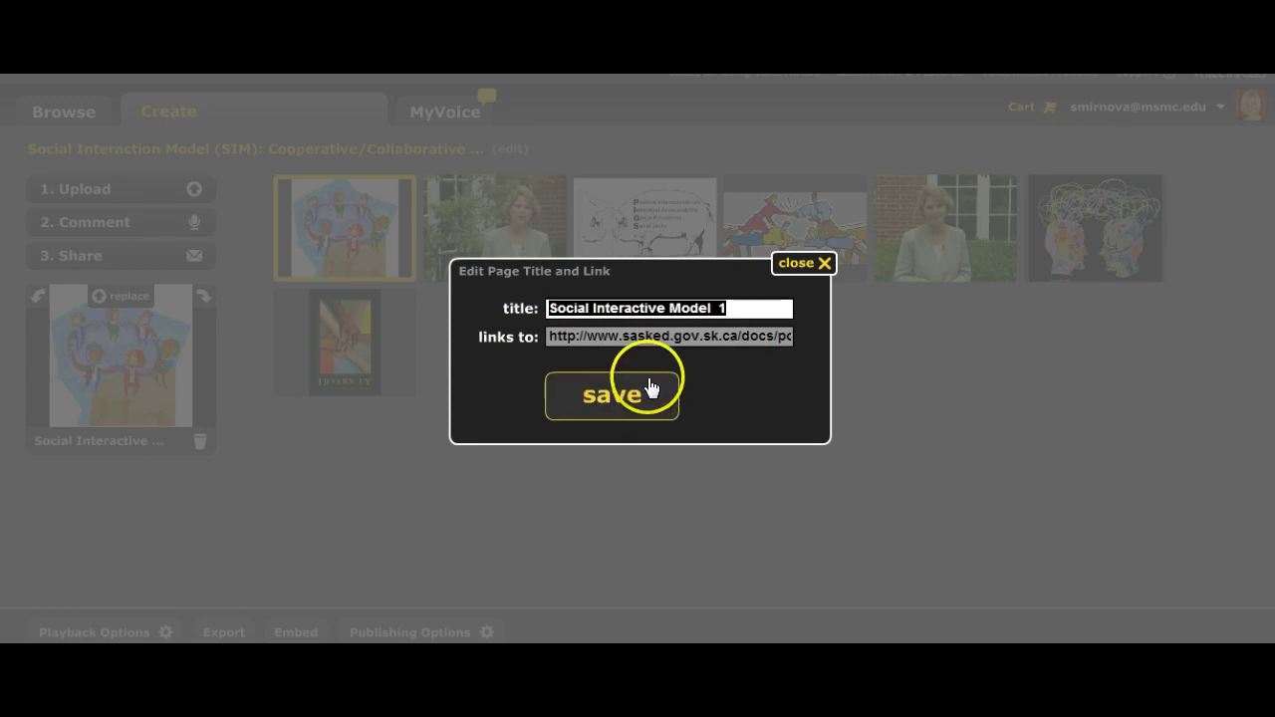
click(622, 397)
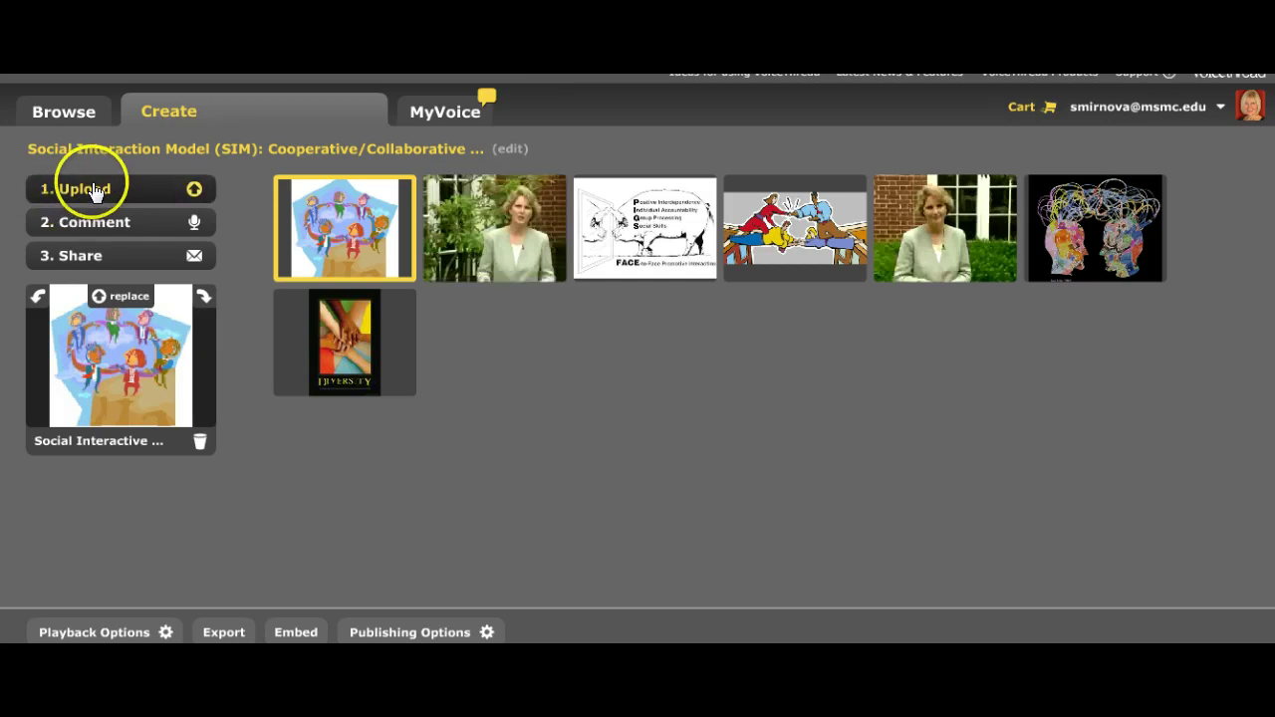
- Select the second page, the video of a woman outdoors, then review its page title and link and save
click(474, 272)
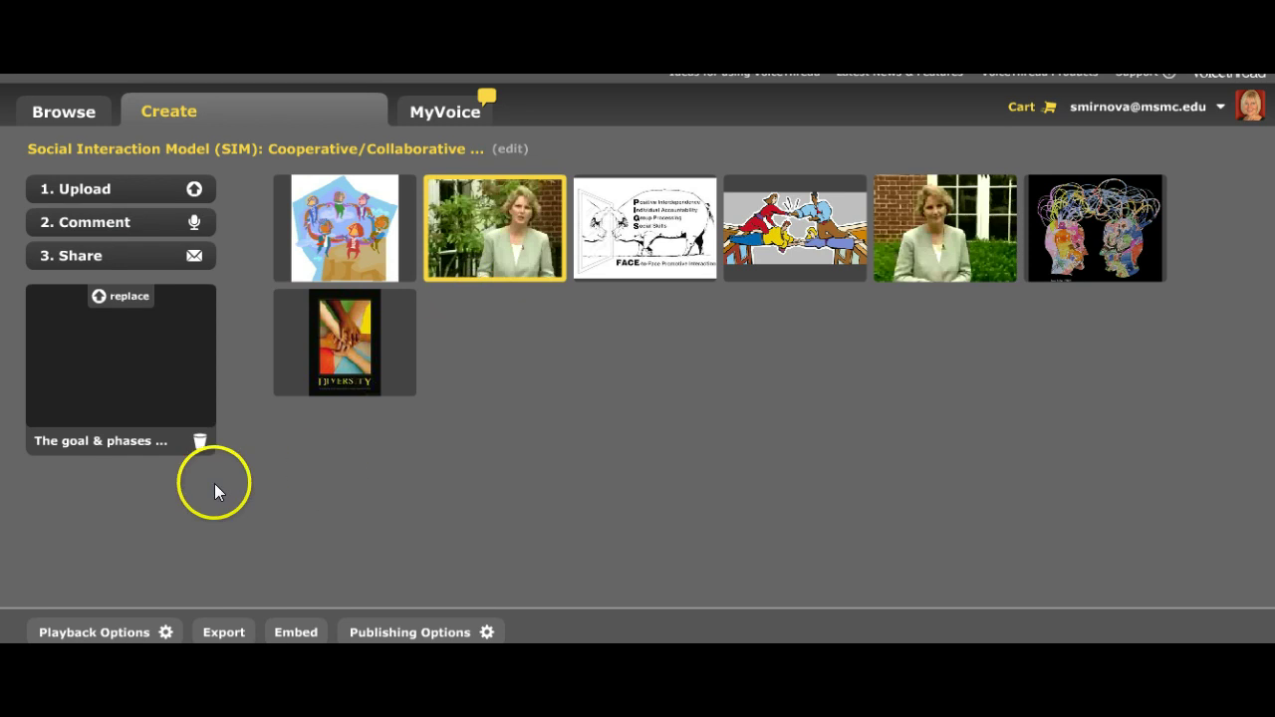
click(75, 448)
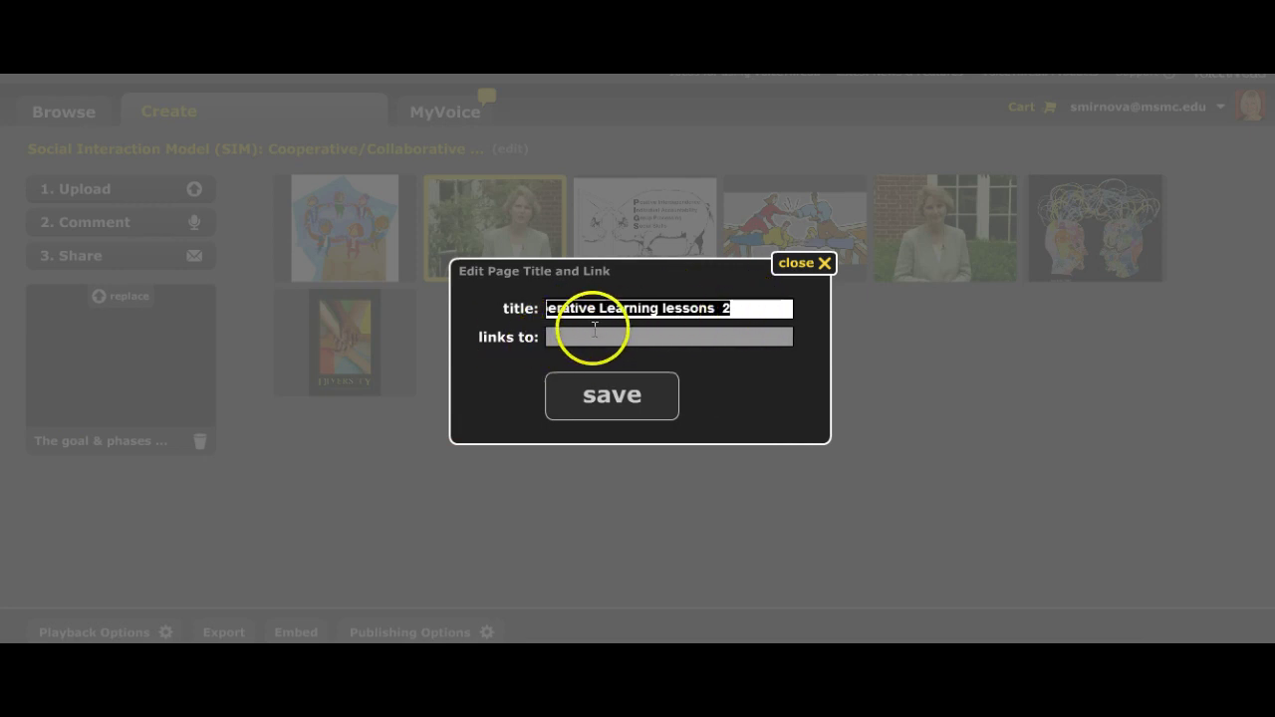
click(602, 398)
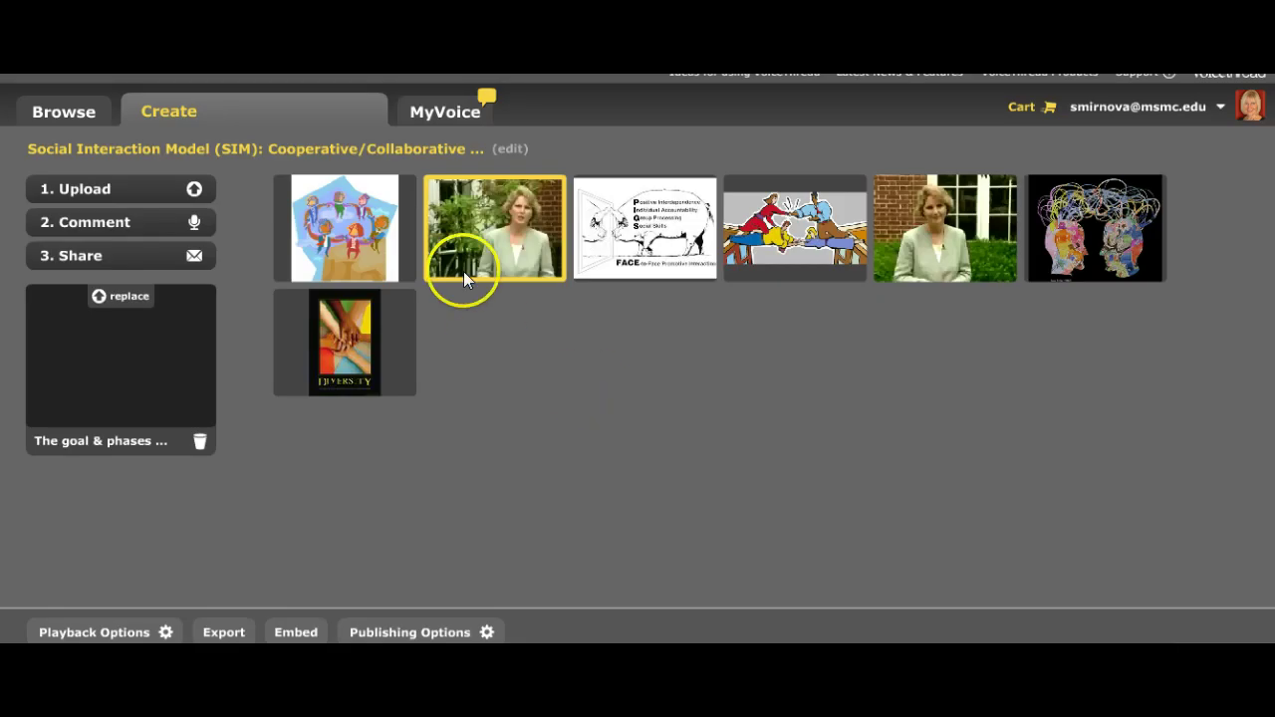
drag(465, 270, 521, 199)
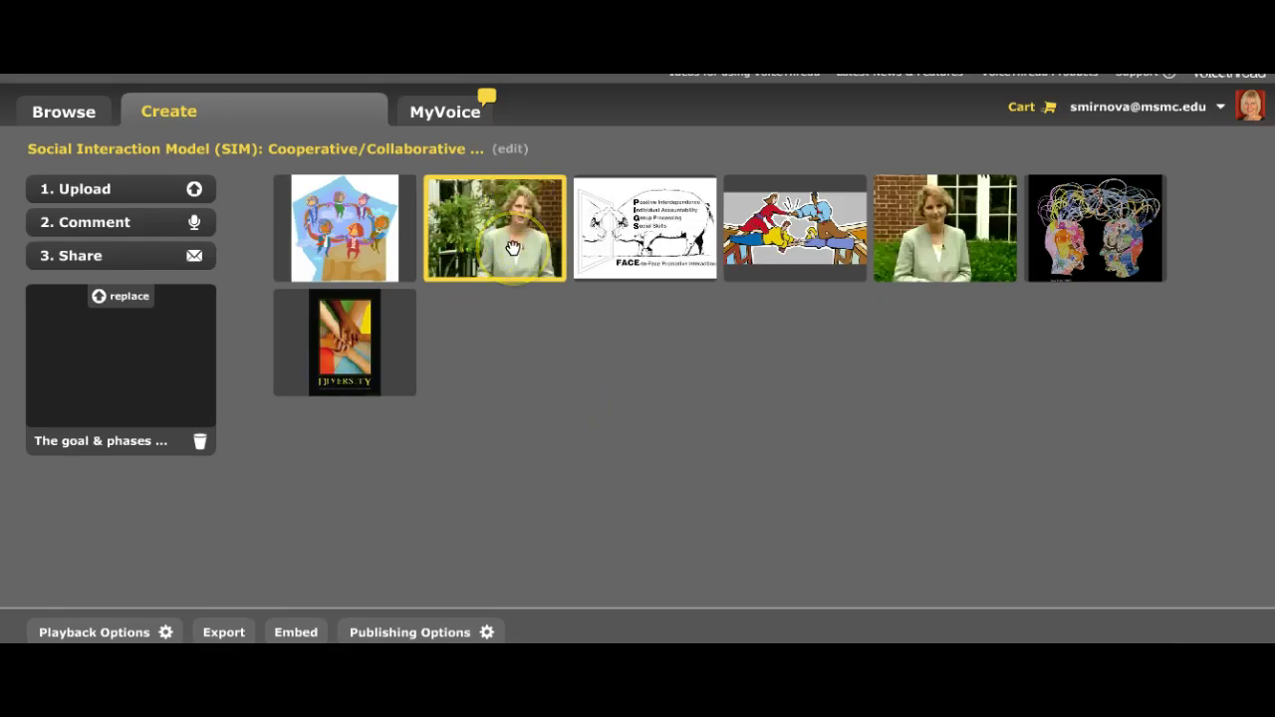
- Select the third page, the PIGS FACE drawing, then review its page title and link and save
click(660, 242)
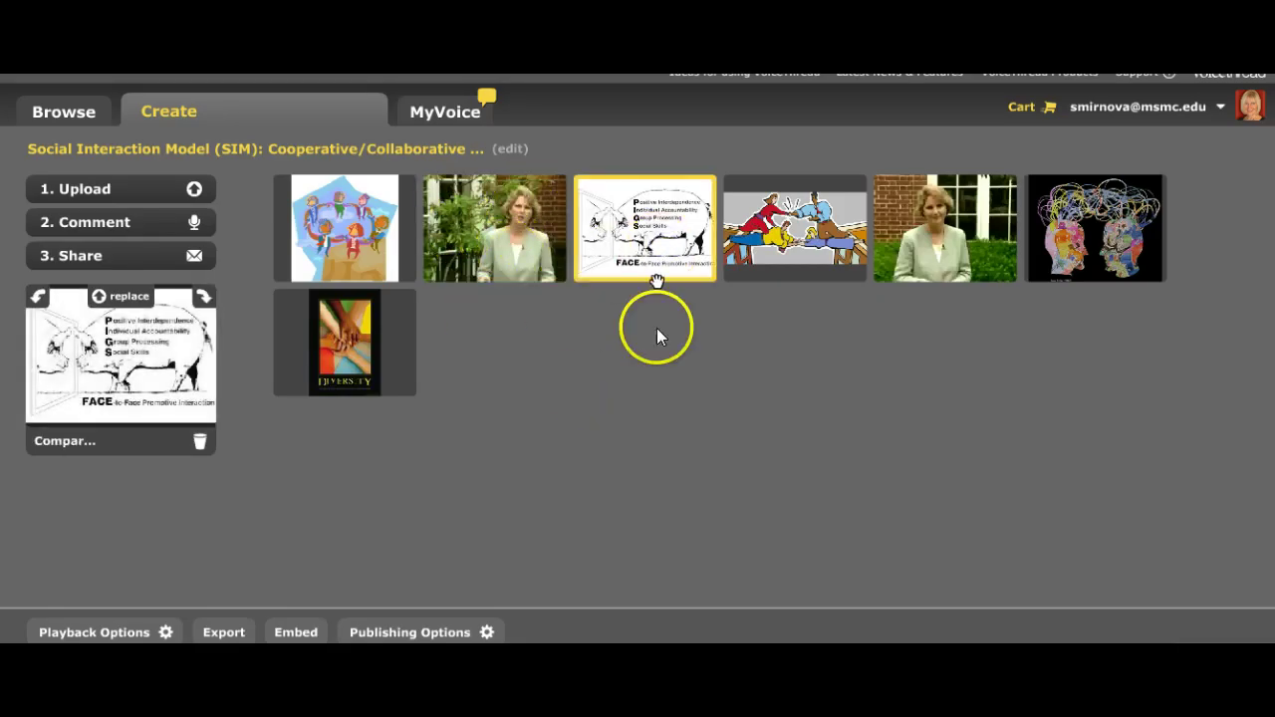
click(92, 442)
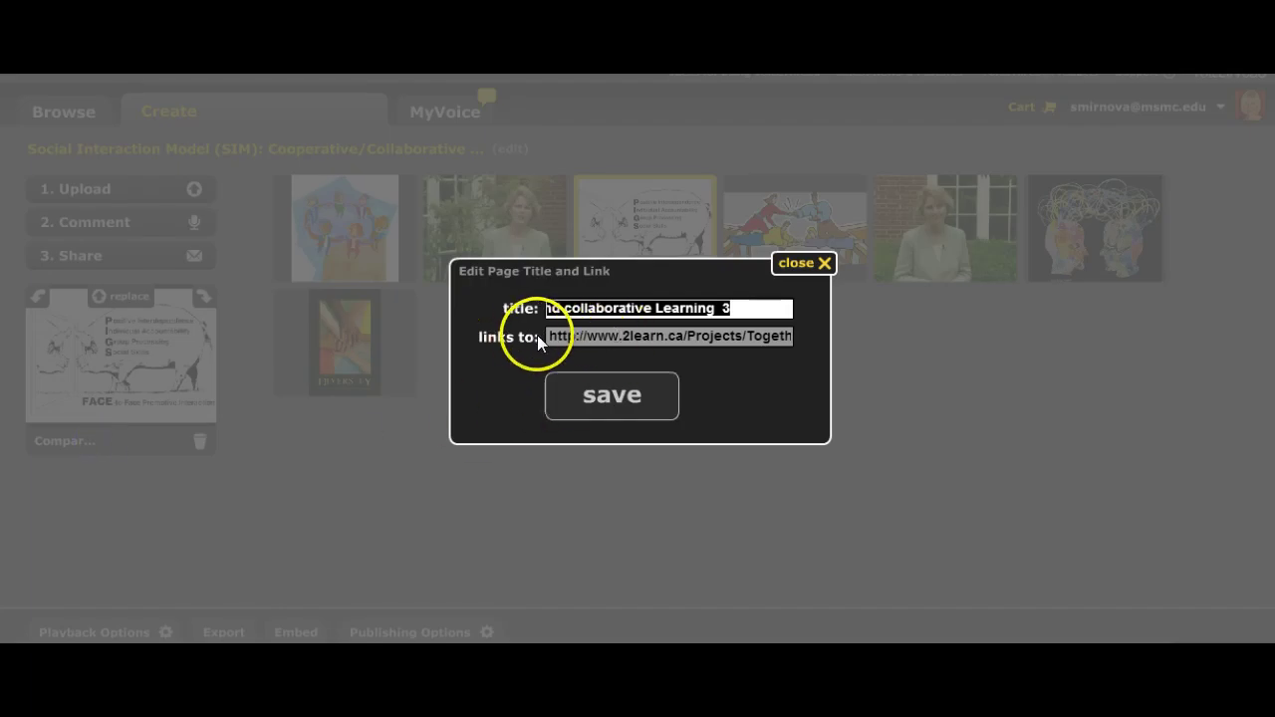
click(720, 339)
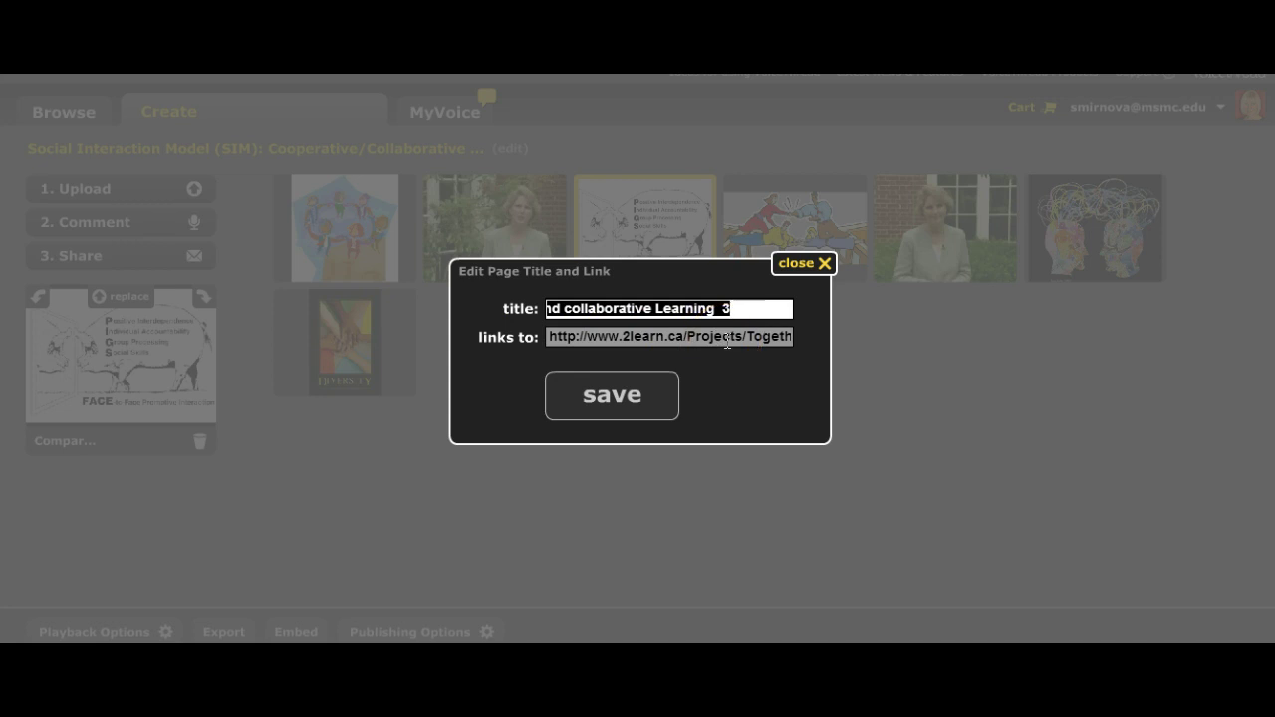
click(653, 389)
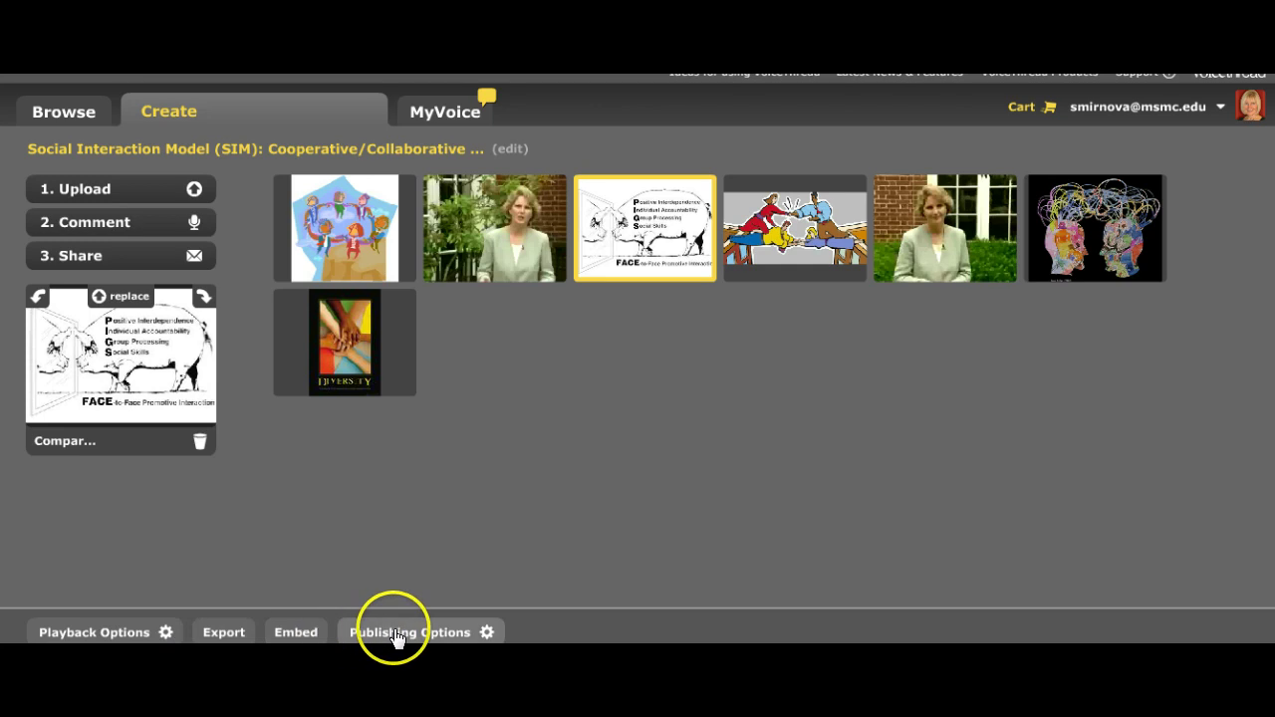
- Review the VoiceThread's publishing options for viewing, commenting, moderation and the Browse page, and save them
click(486, 634)
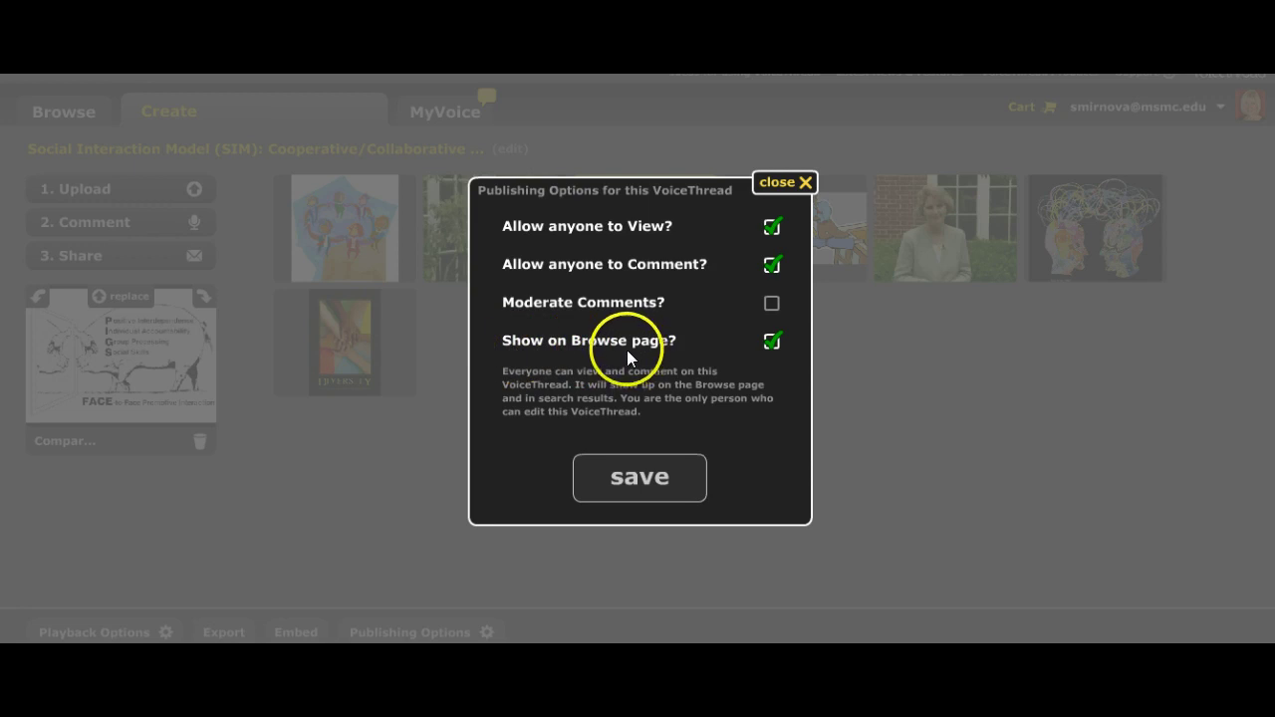
click(660, 466)
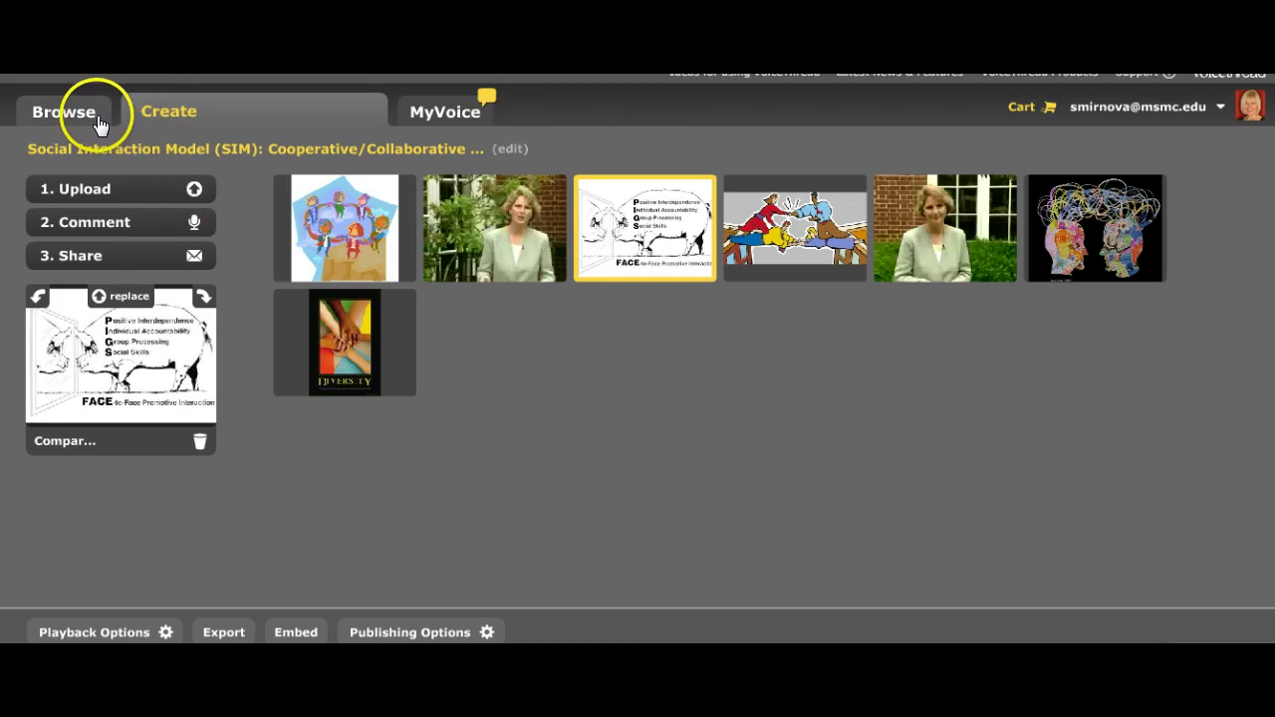
- Open the Social Interaction Model (SIM) VoiceThread from the MyVoice collection and go back to its first slide
click(446, 113)
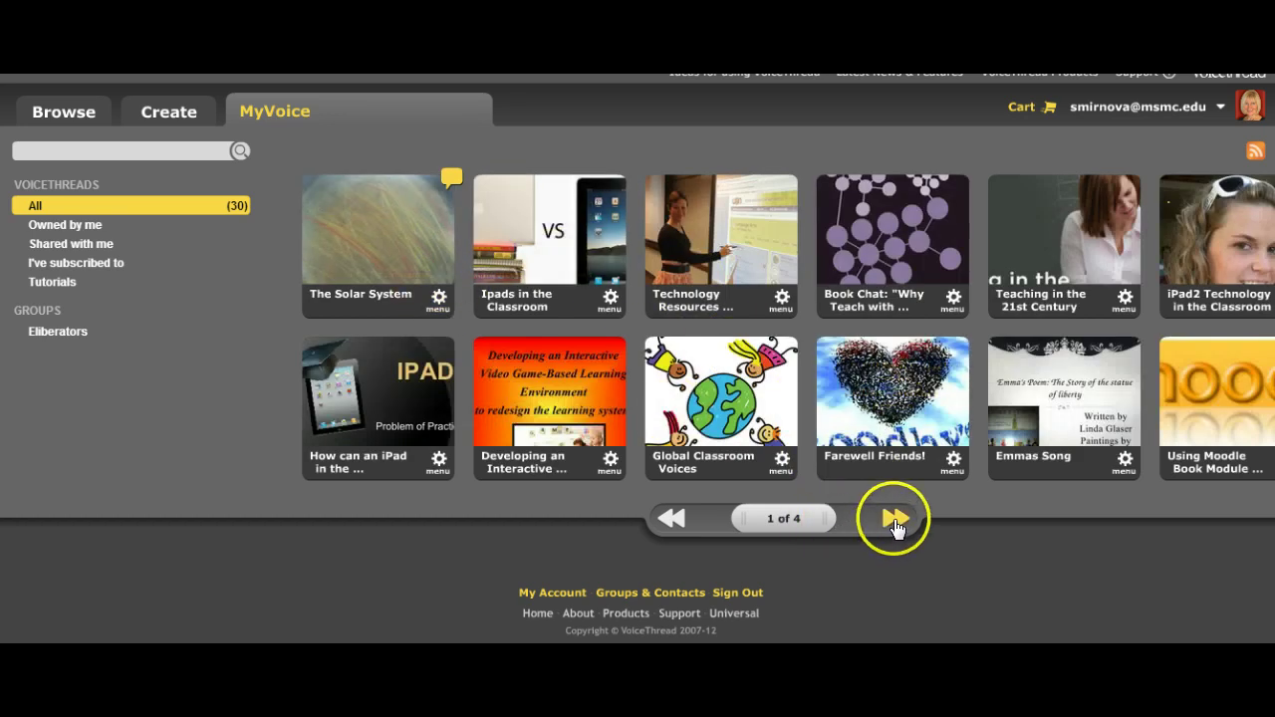
click(895, 519)
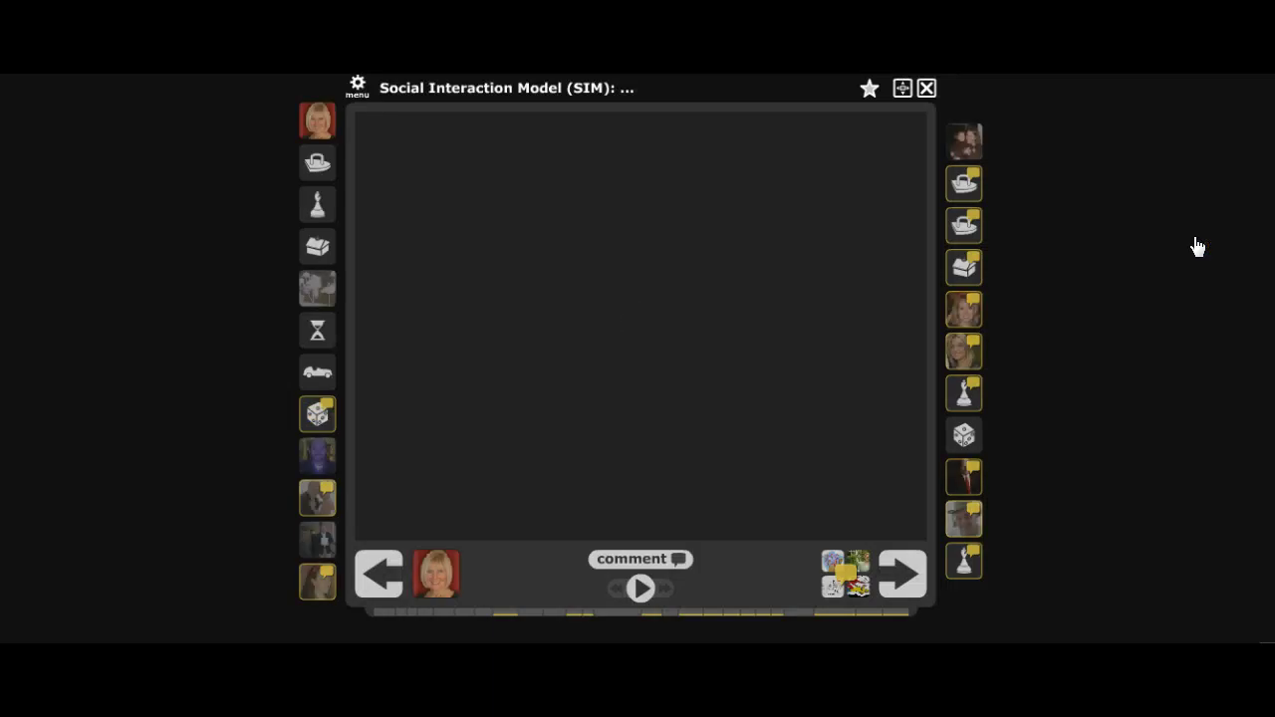
click(1145, 284)
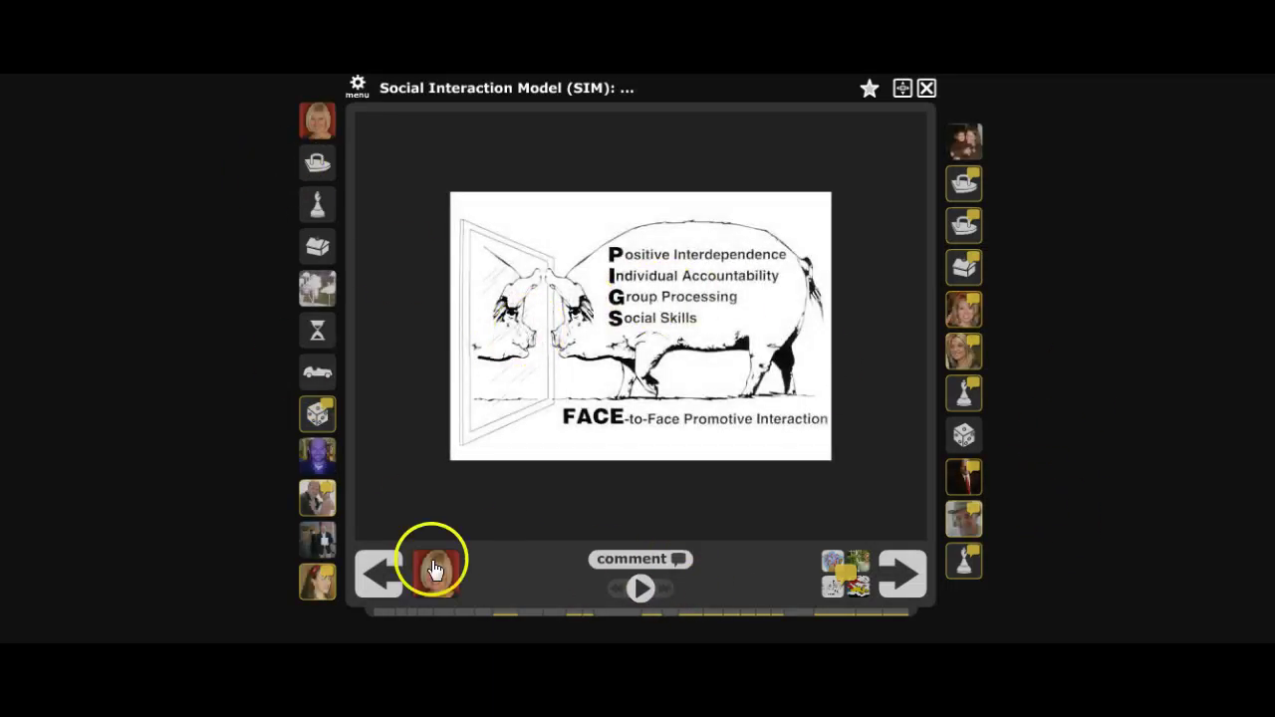
click(382, 580)
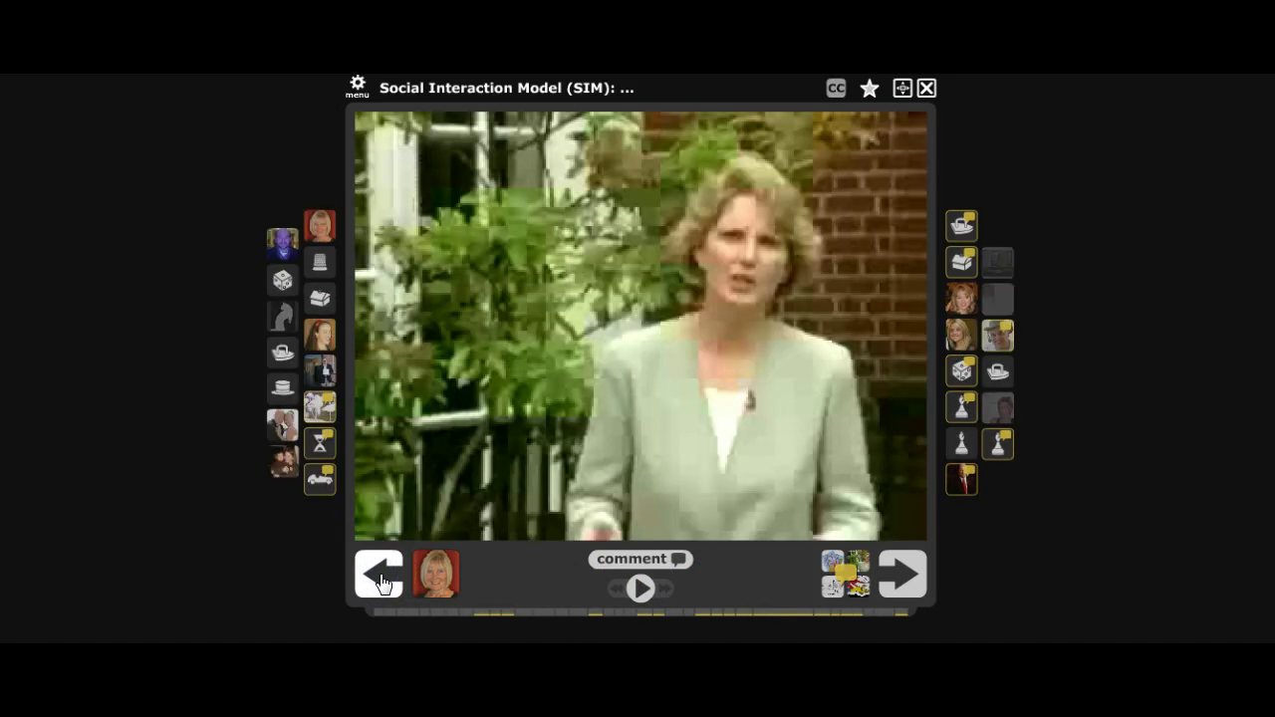
click(382, 582)
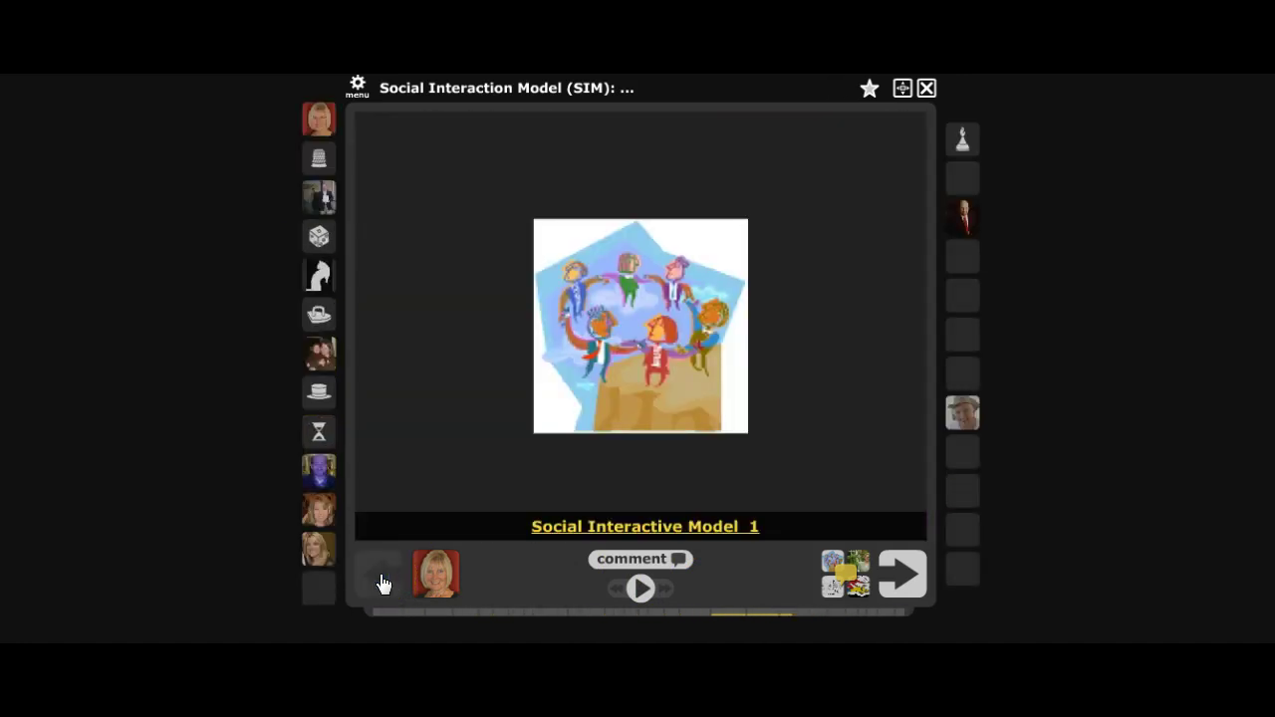
- Show the available ways of adding a comment to the first slide
click(637, 568)
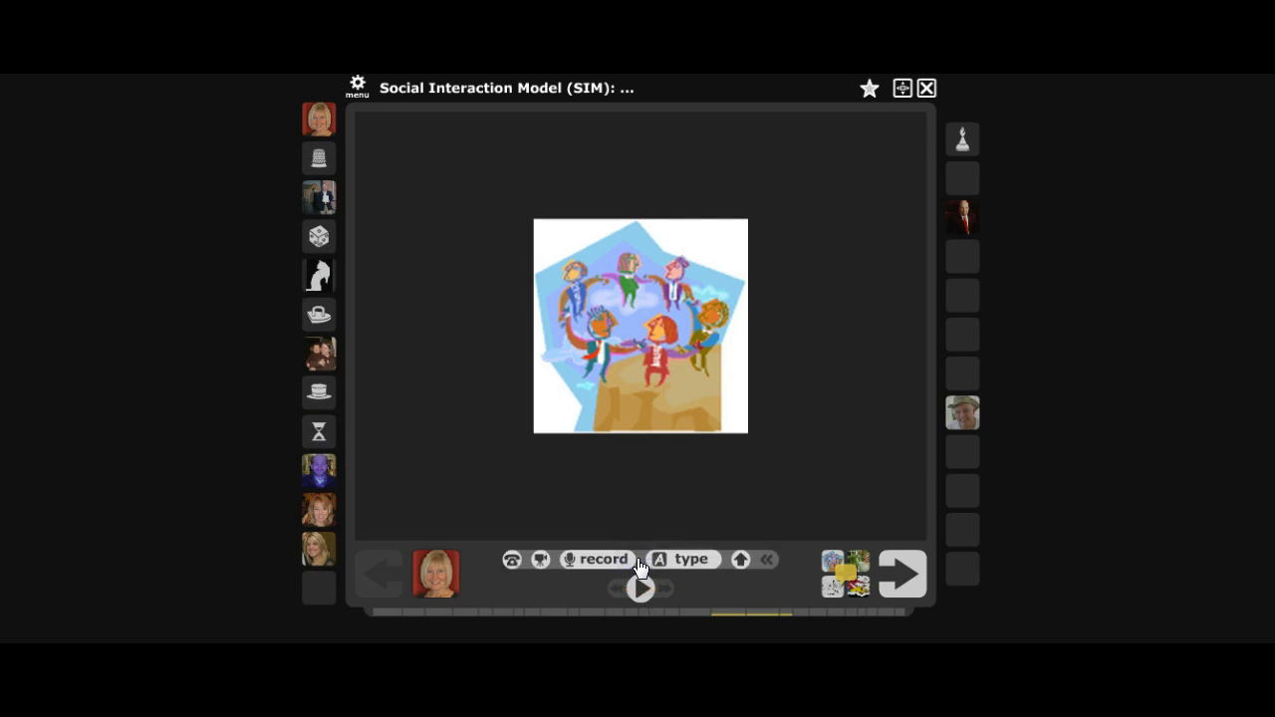
click(508, 558)
click(443, 642)
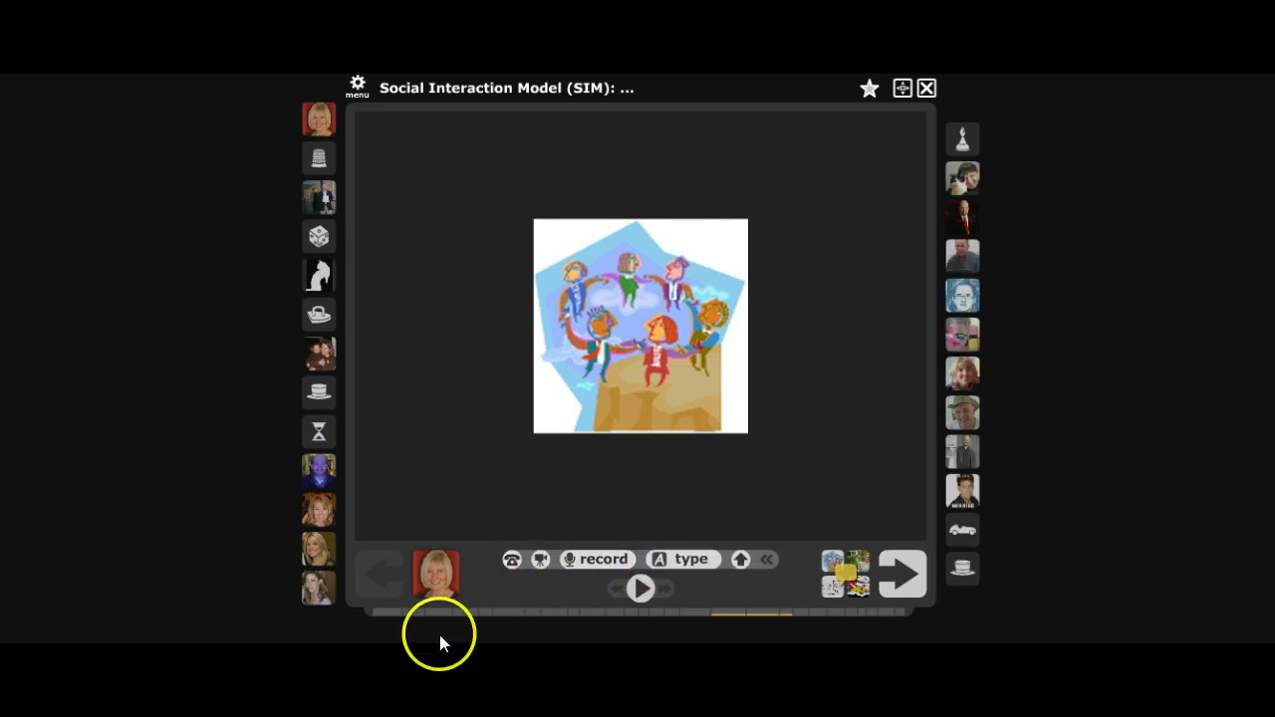
mouse_move(409, 630)
mouse_down()
mouse_move(578, 541)
mouse_move(623, 484)
mouse_move(518, 532)
mouse_up()
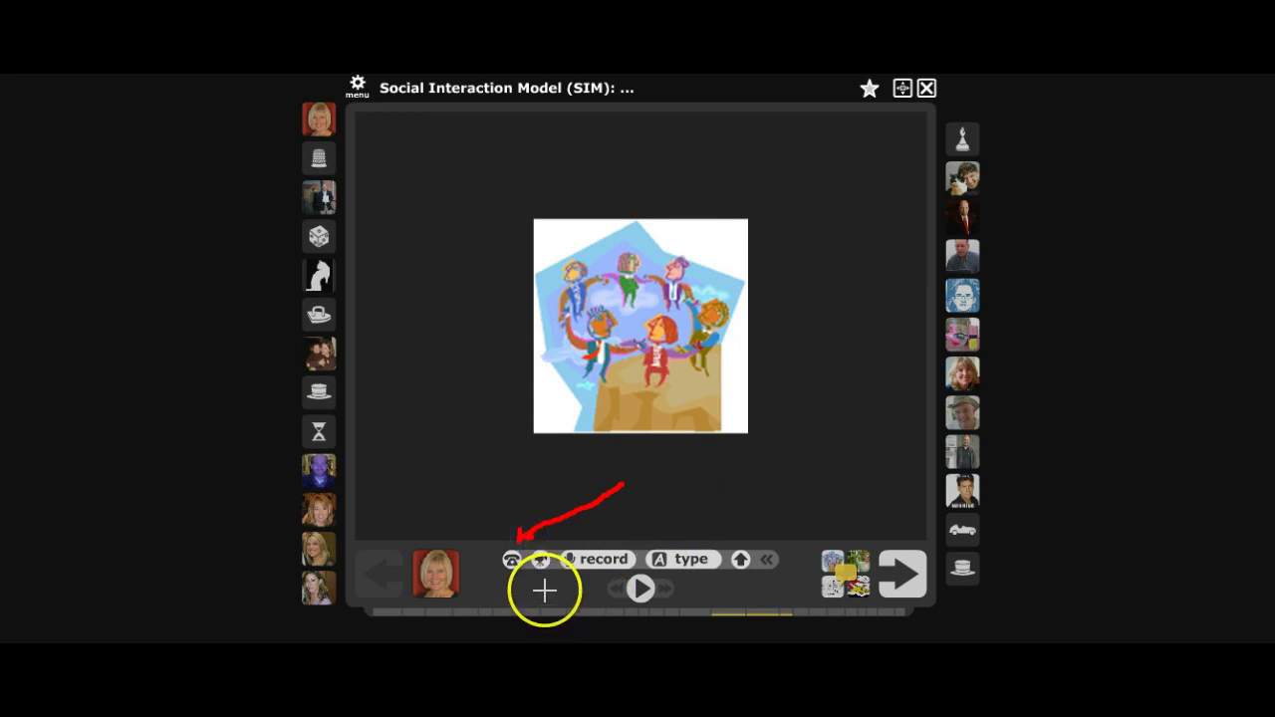
mouse_move(546, 594)
mouse_down()
mouse_move(545, 575)
mouse_move(539, 588)
mouse_move(555, 588)
mouse_up()
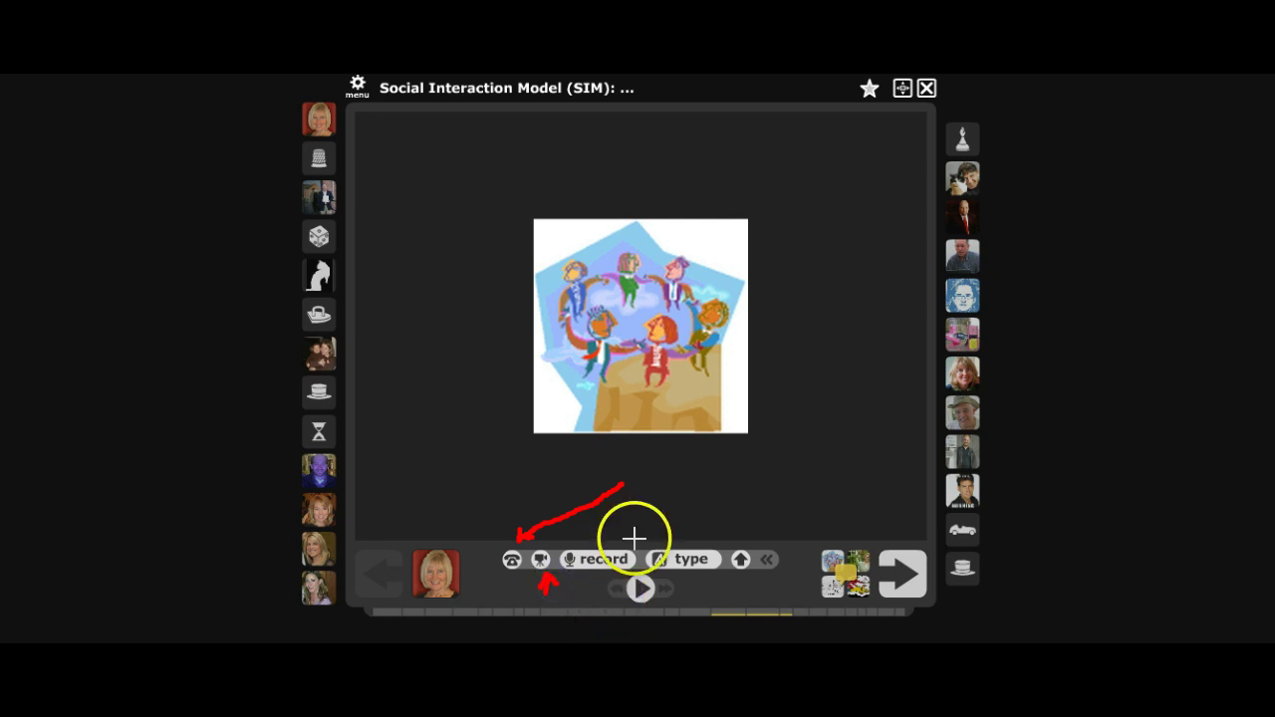
mouse_move(653, 502)
mouse_down()
mouse_move(621, 543)
mouse_move(636, 537)
mouse_up()
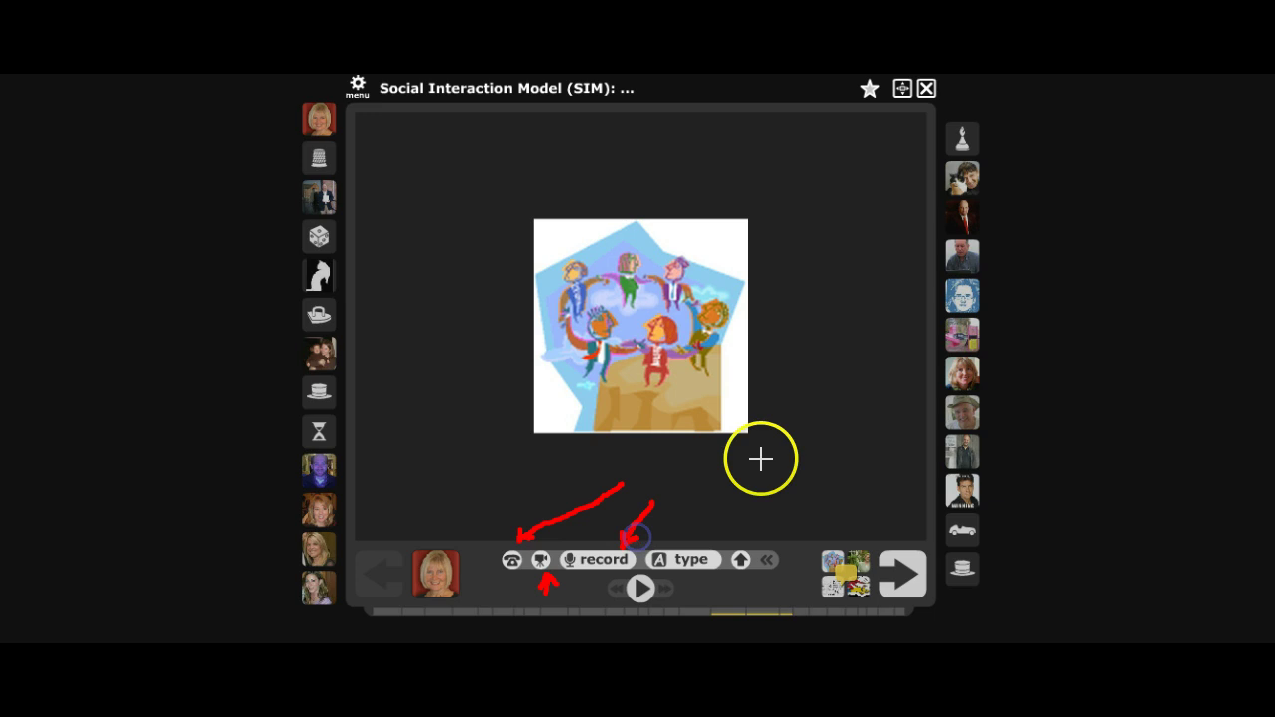
mouse_move(703, 499)
mouse_down()
mouse_move(695, 529)
mouse_move(686, 521)
mouse_move(708, 514)
mouse_up()
click(792, 498)
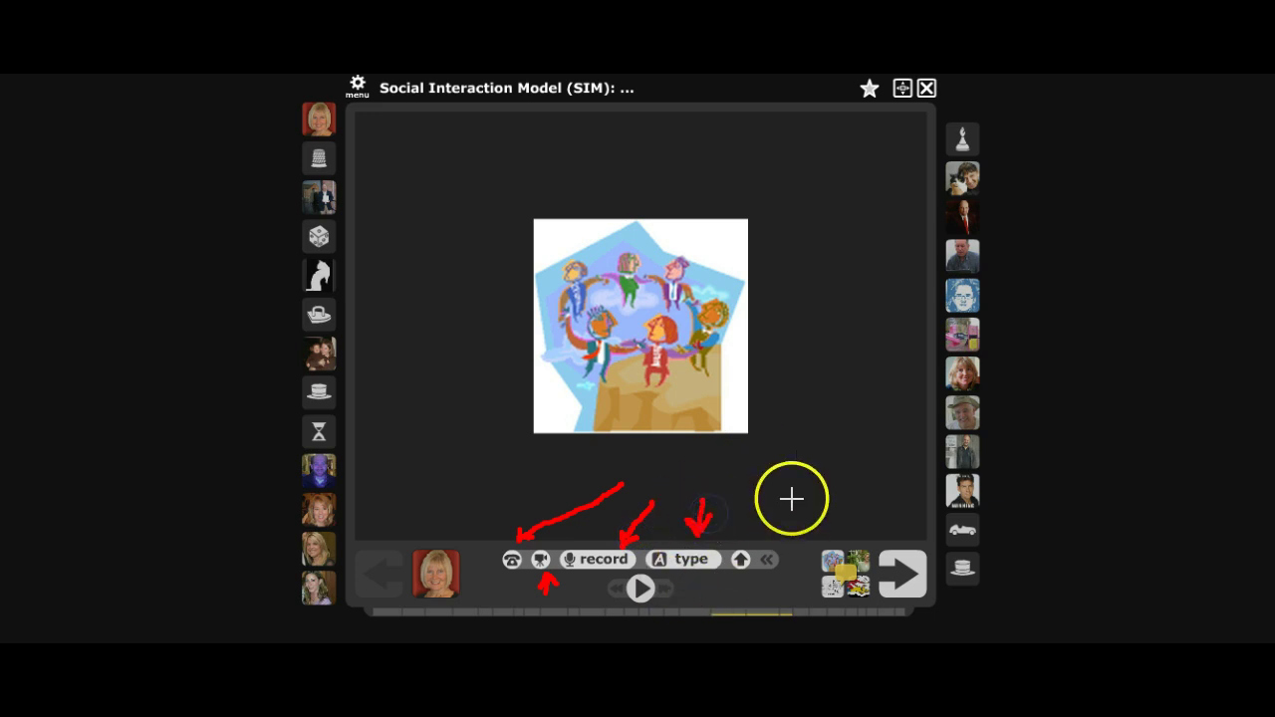
click(783, 515)
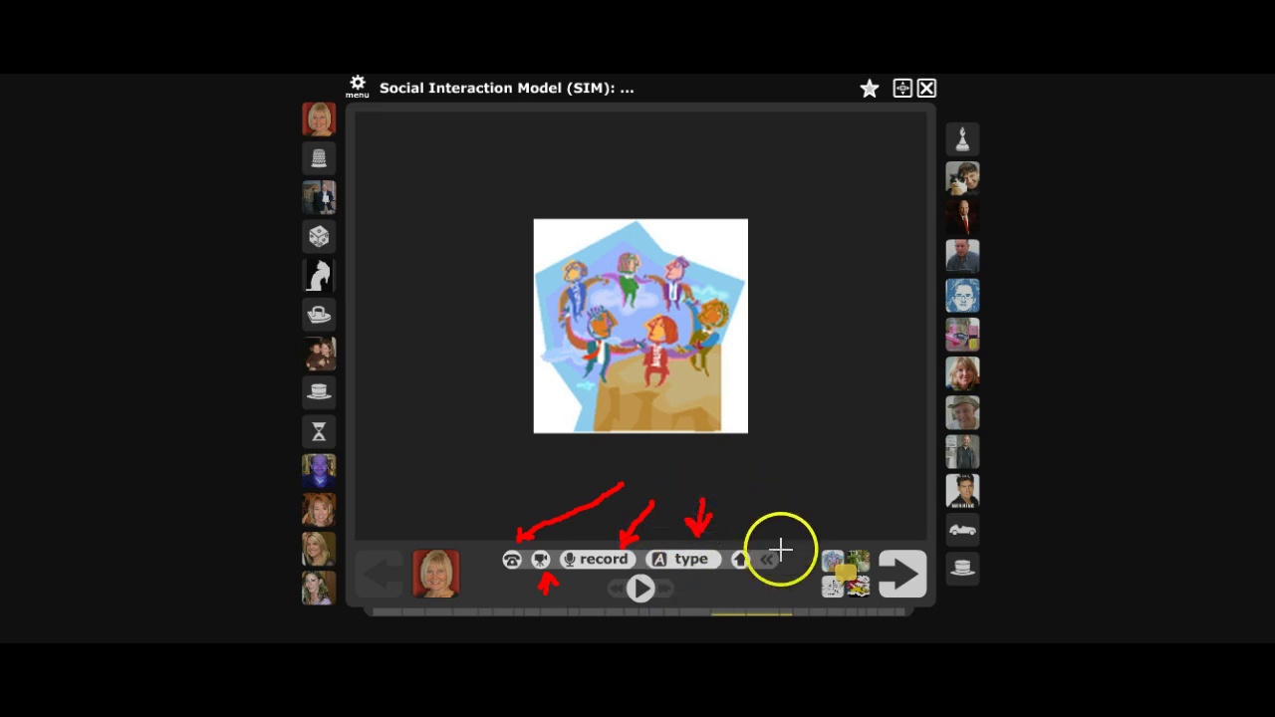
click(774, 495)
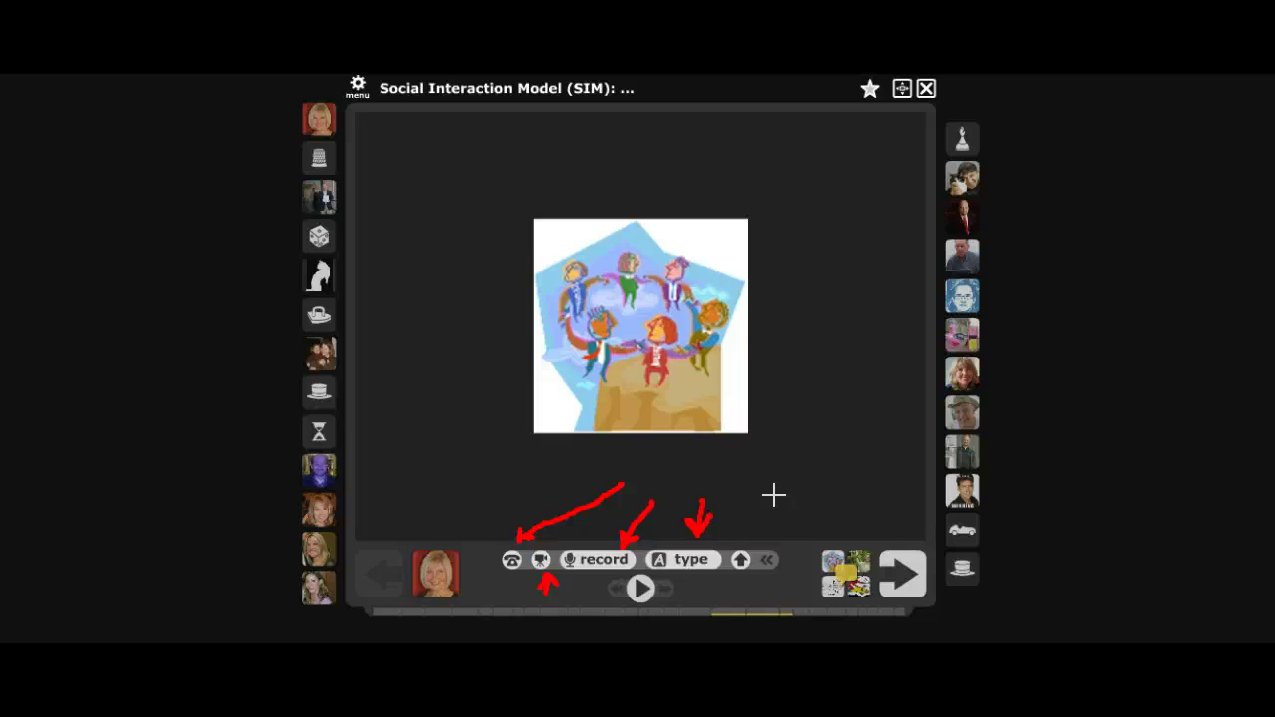
click(776, 498)
click(859, 456)
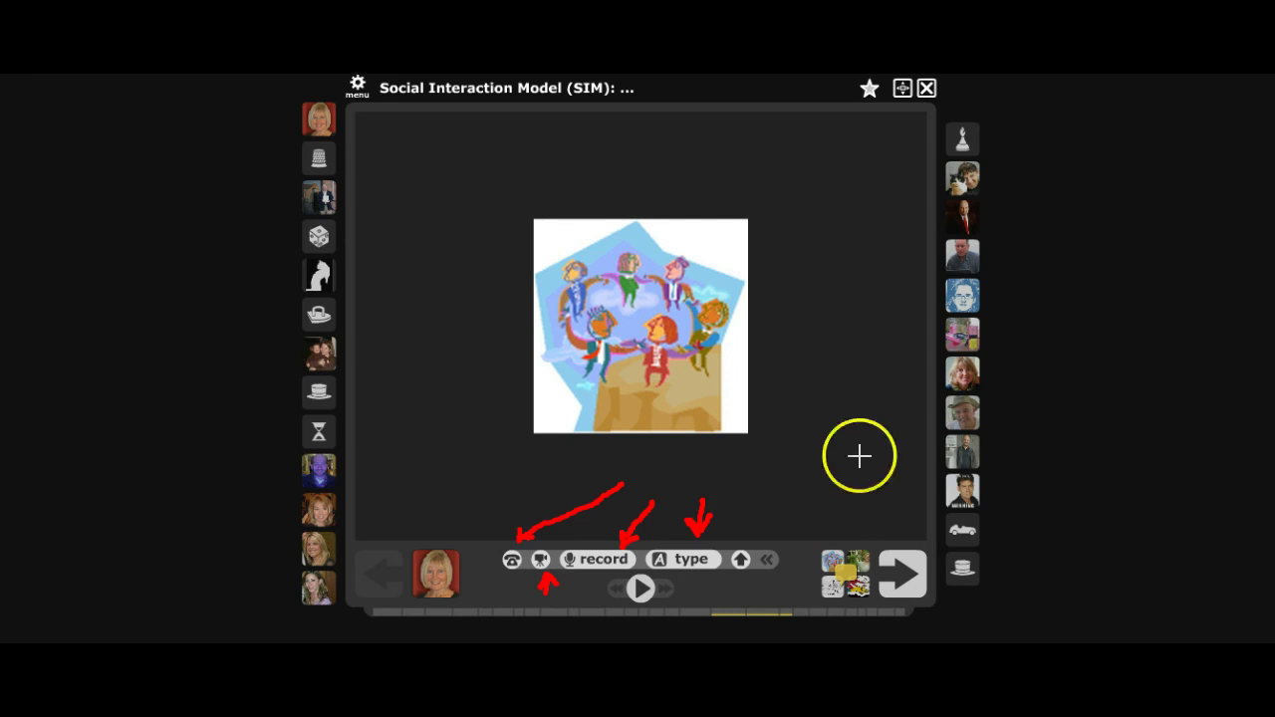
click(779, 452)
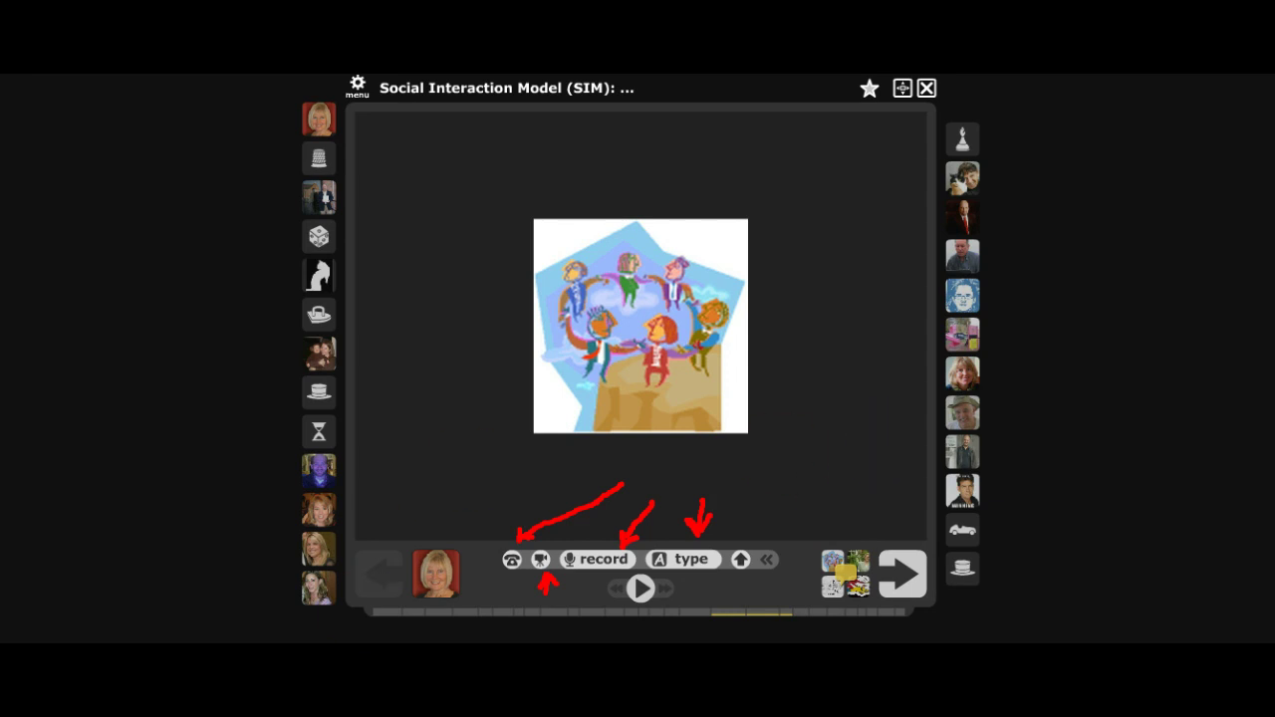